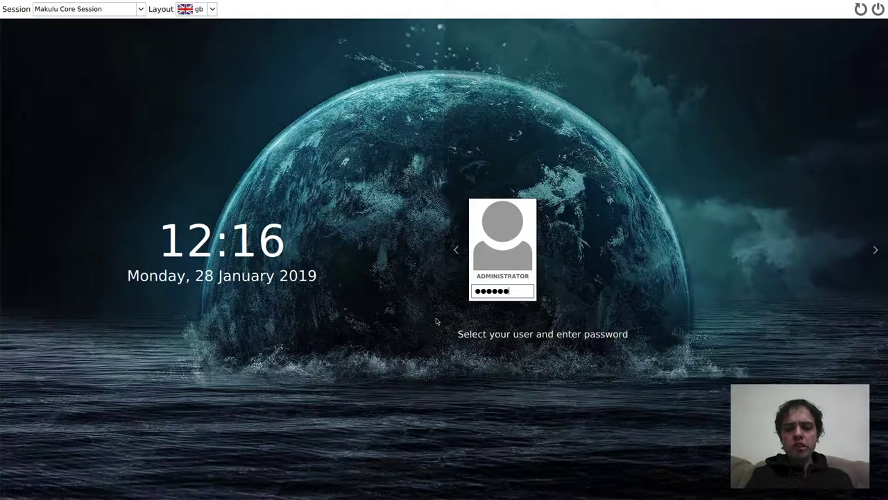
Submit the account password on the login screen to reach the MakuluLinux desktop
{"action": "key", "text": "Return"}
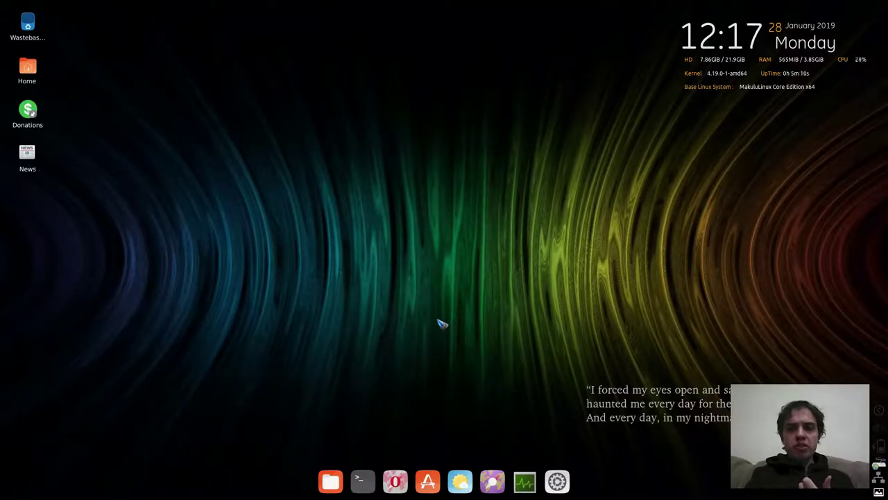
Launch System Monitor from the dock and snap its graphs window to the right half
{"action": "left_click", "coordinate": [526, 479]}
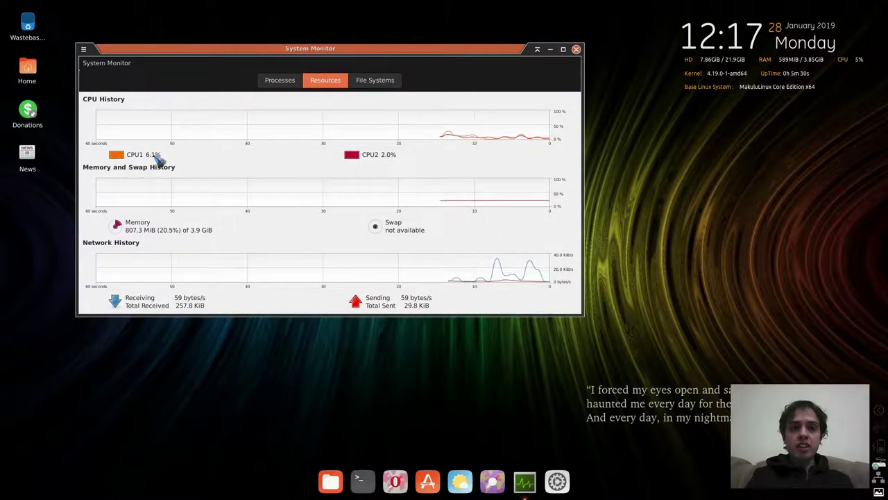
{"action": "left_click_drag", "start_coordinate": [236, 57], "coordinate": [887, 63]}
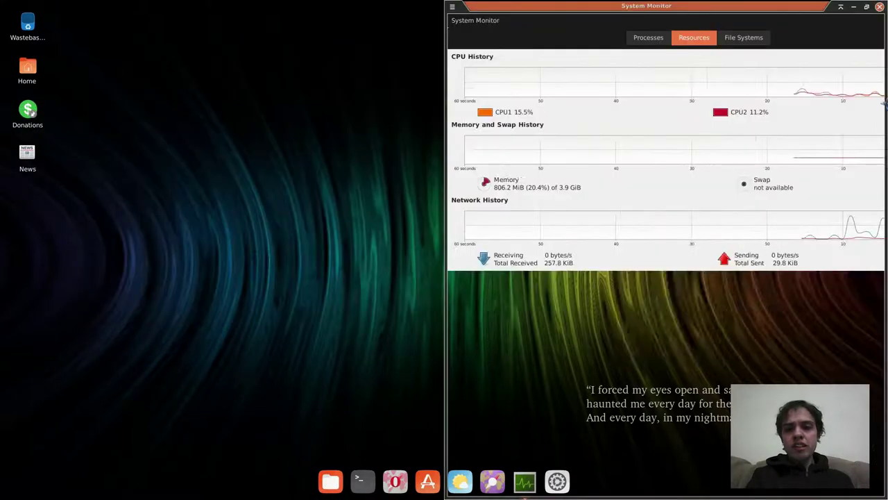
{"action": "mouse_move", "coordinate": [367, 494]}
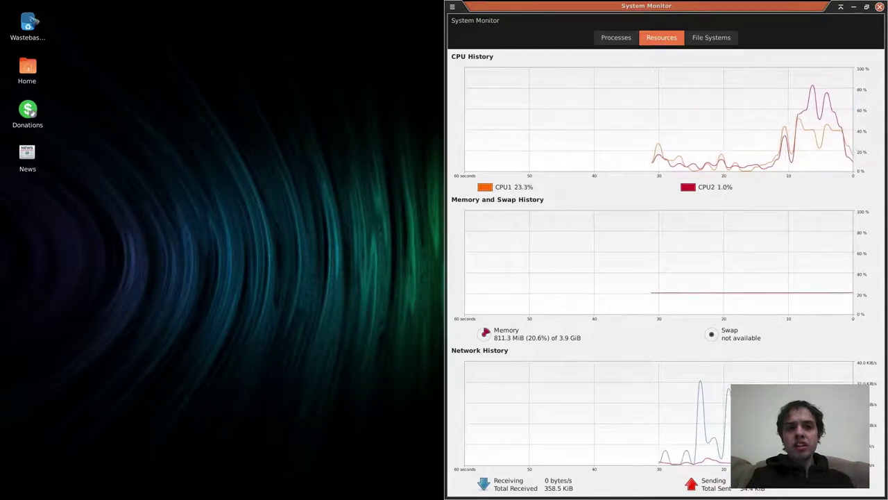
{"action": "left_click", "coordinate": [433, 373]}
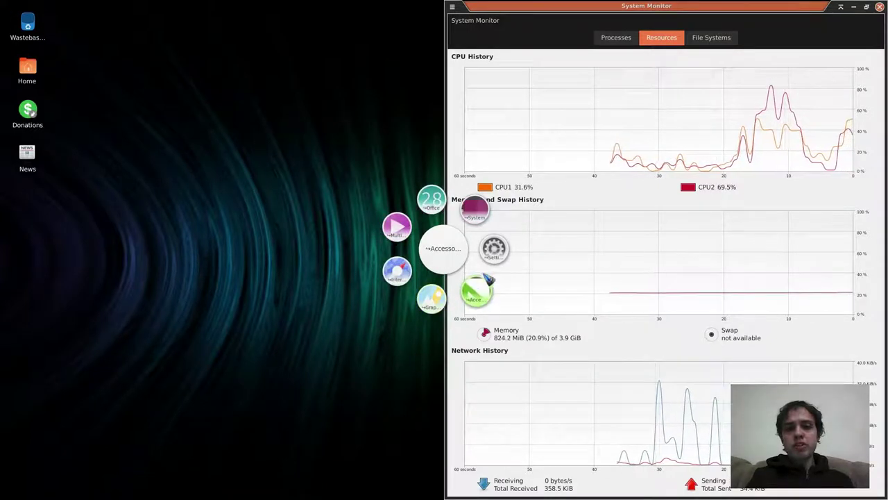
{"action": "left_click", "coordinate": [495, 254]}
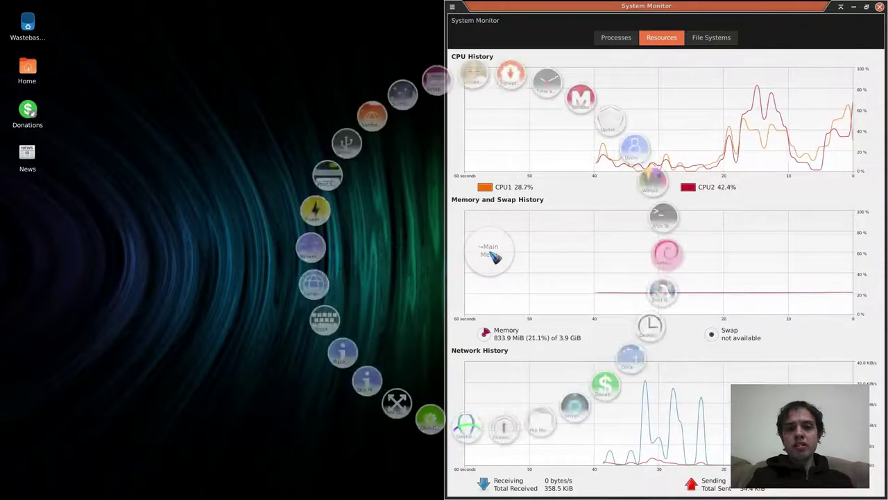
{"action": "left_click", "coordinate": [492, 253]}
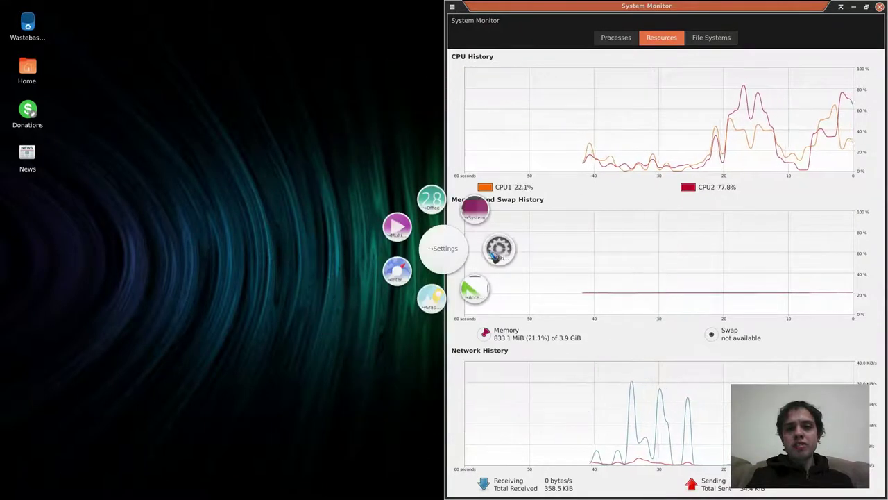
{"action": "left_click", "coordinate": [432, 208]}
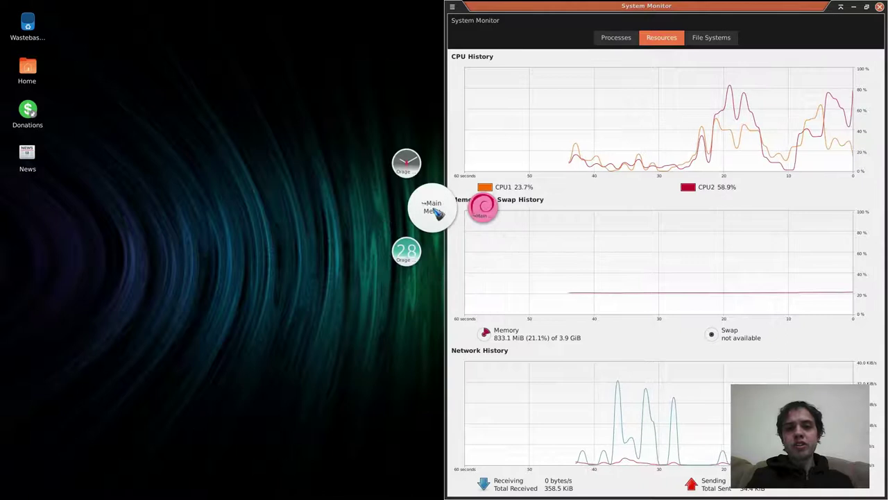
{"action": "left_click", "coordinate": [435, 211]}
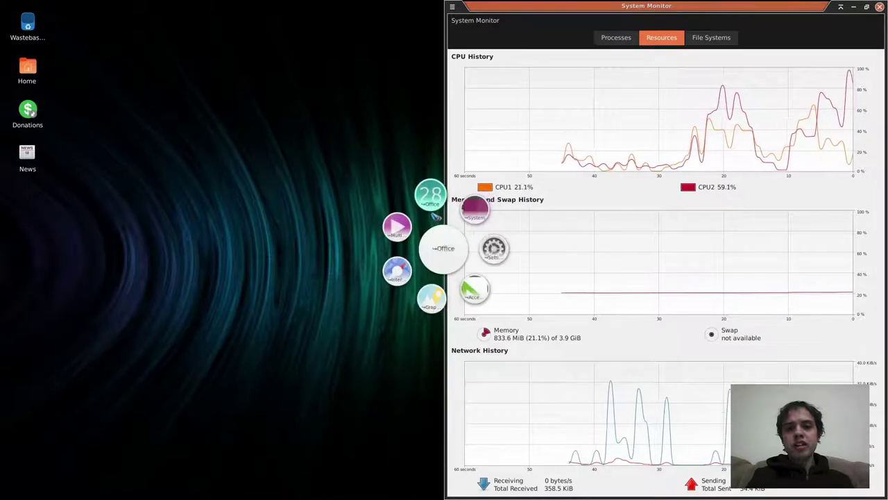
{"action": "left_click", "coordinate": [396, 229]}
{"action": "left_click", "coordinate": [394, 231]}
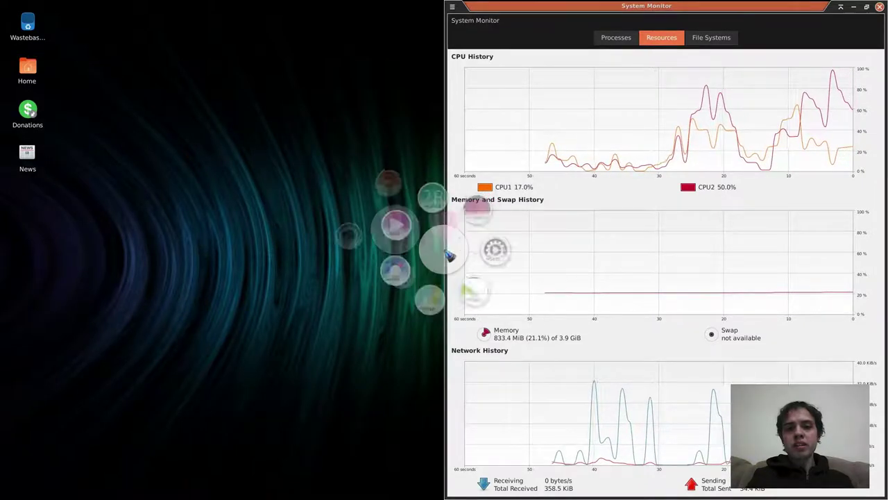
{"action": "left_click", "coordinate": [178, 319]}
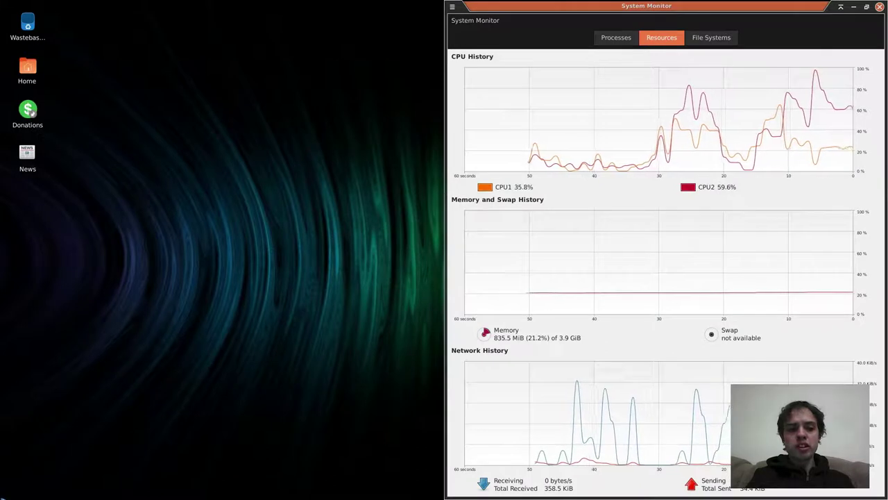
{"action": "key", "text": "super"}
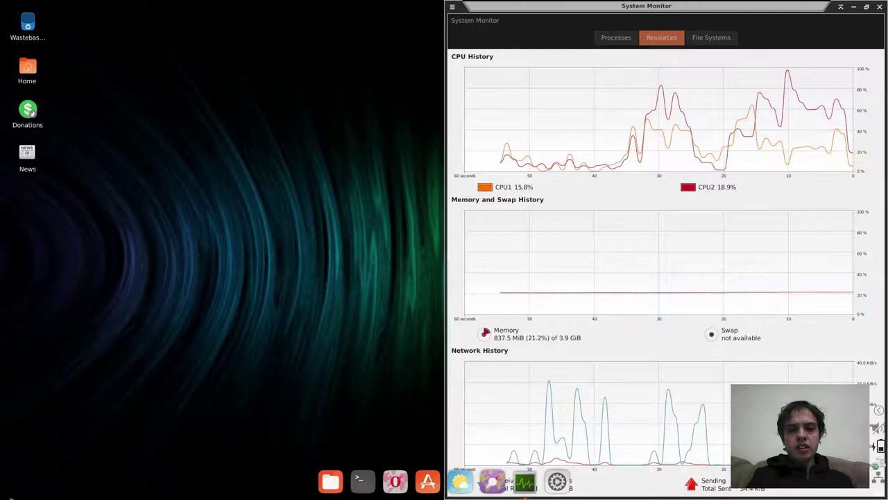
Cancel the Log Out prompt, then reopen the Whisker menu and summon the Gnome Pie launcher
{"action": "mouse_move", "coordinate": [10, 496]}
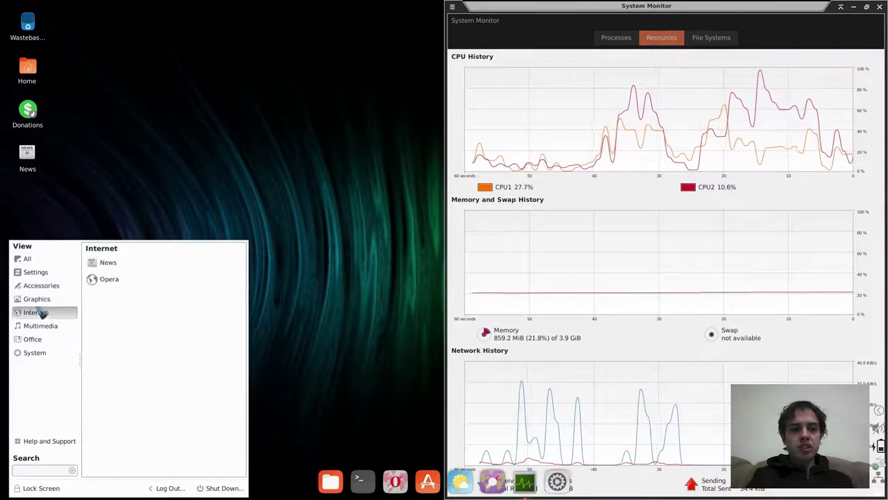
{"action": "mouse_move", "coordinate": [42, 326]}
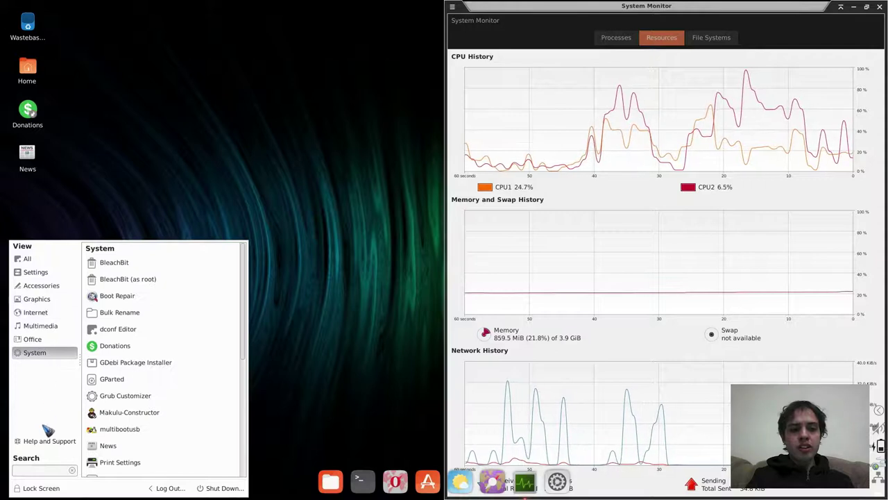
{"action": "left_click", "coordinate": [43, 488]}
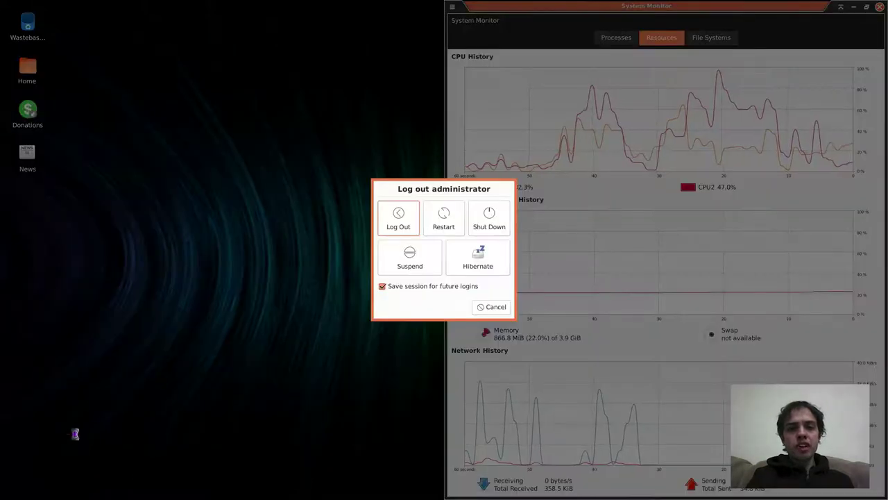
{"action": "left_click", "coordinate": [485, 308]}
{"action": "left_click", "coordinate": [22, 490]}
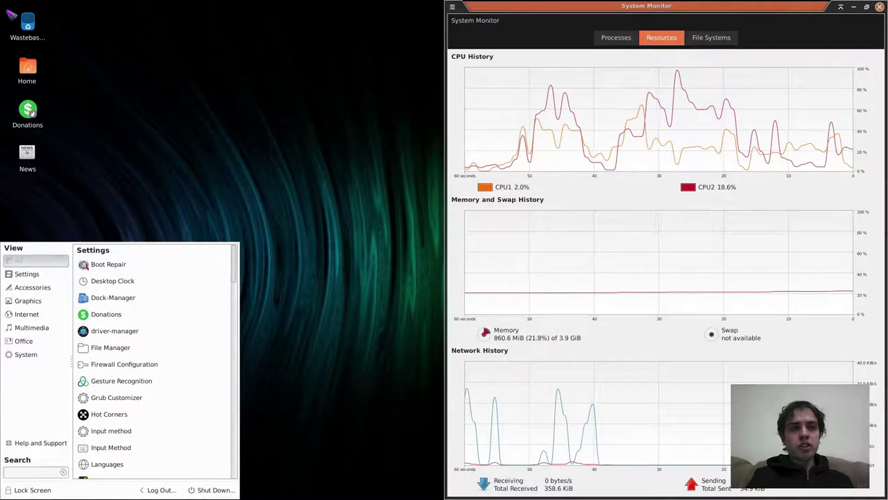
{"action": "key", "text": "ctrl+alt+space"}
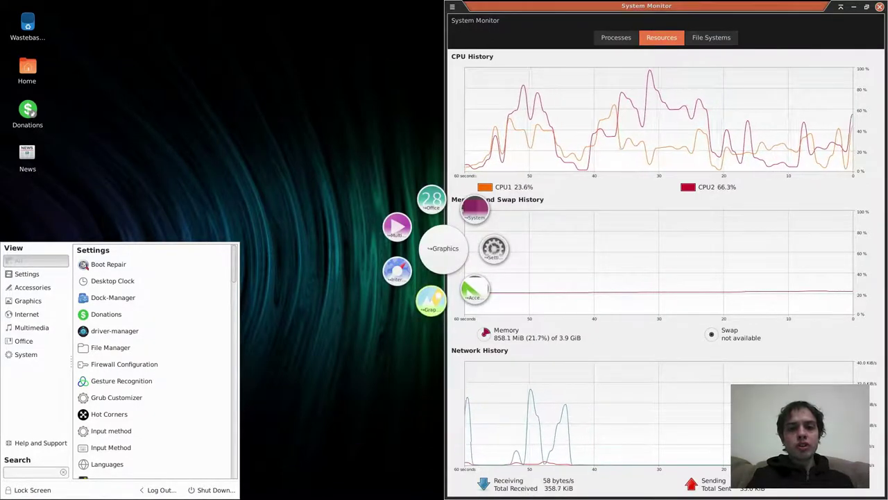
Launch Opera from Gnome Pie's Internet category, close it, then dismiss the Whisker menu
{"action": "left_click", "coordinate": [373, 347]}
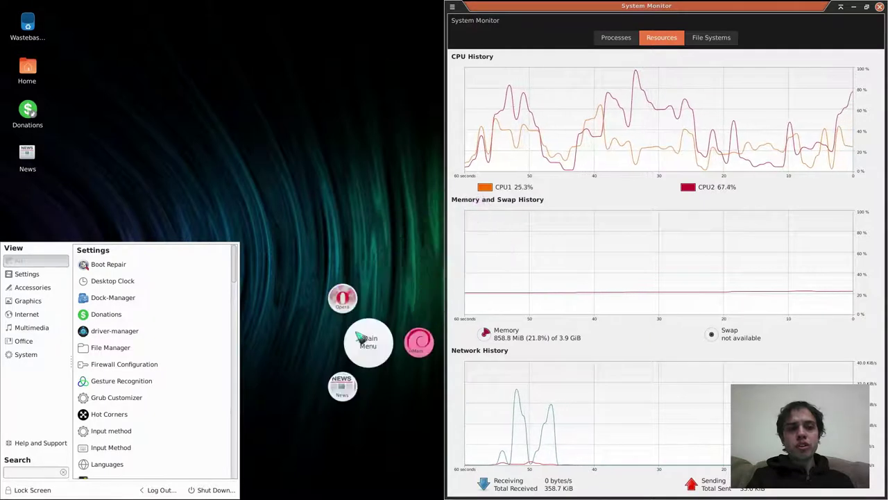
{"action": "left_click", "coordinate": [341, 296]}
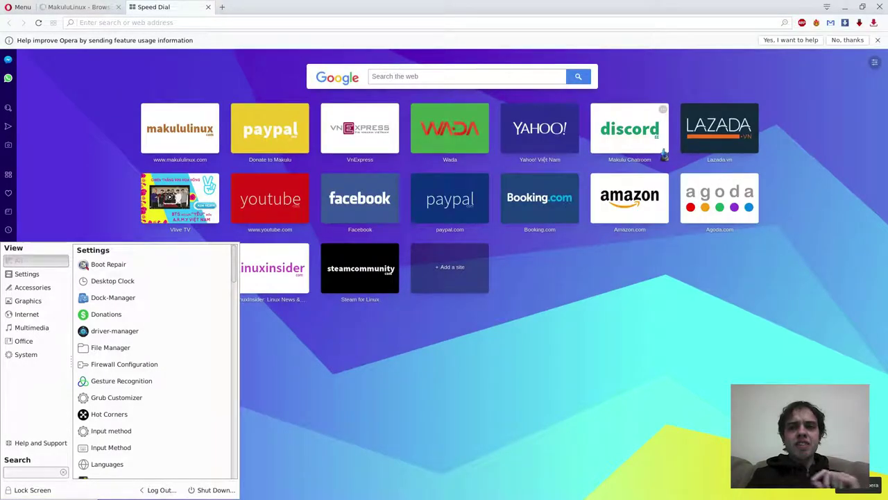
{"action": "left_click", "coordinate": [882, 6]}
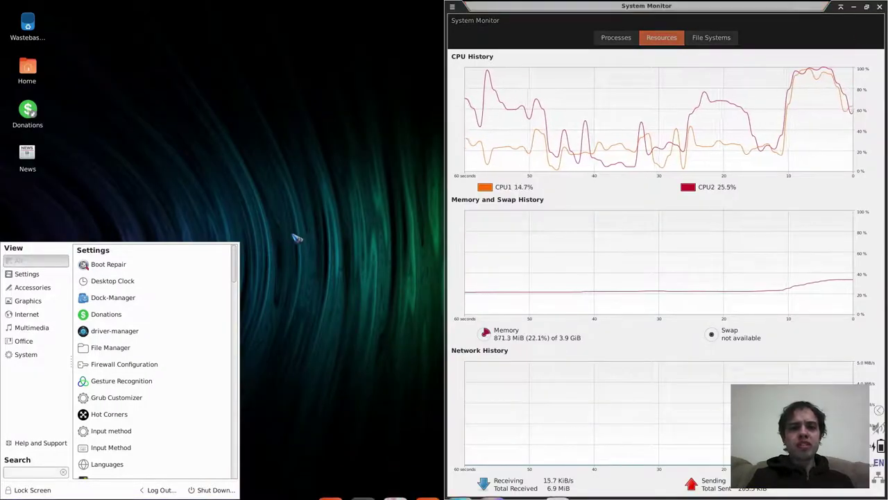
{"action": "mouse_move", "coordinate": [6, 492]}
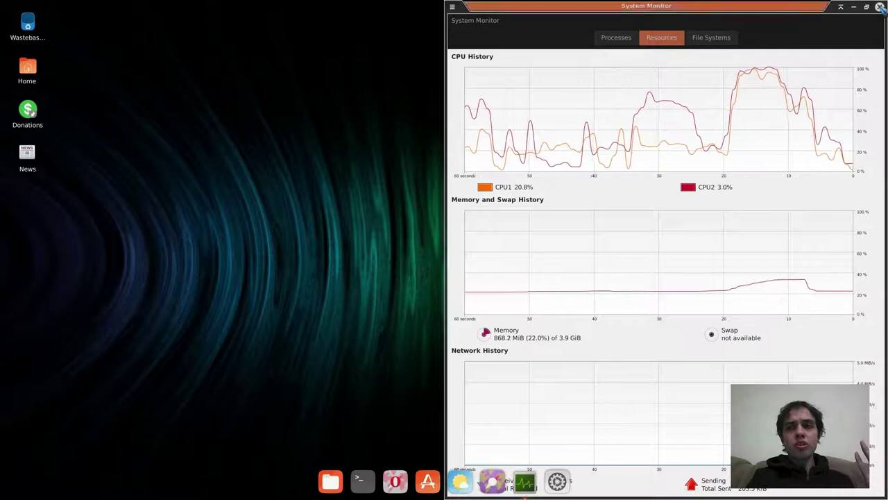
Close System Monitor, set the sunset sailboat wallpaper in Variety, then quit Variety from the dock
{"action": "key", "text": "ctrl+q"}
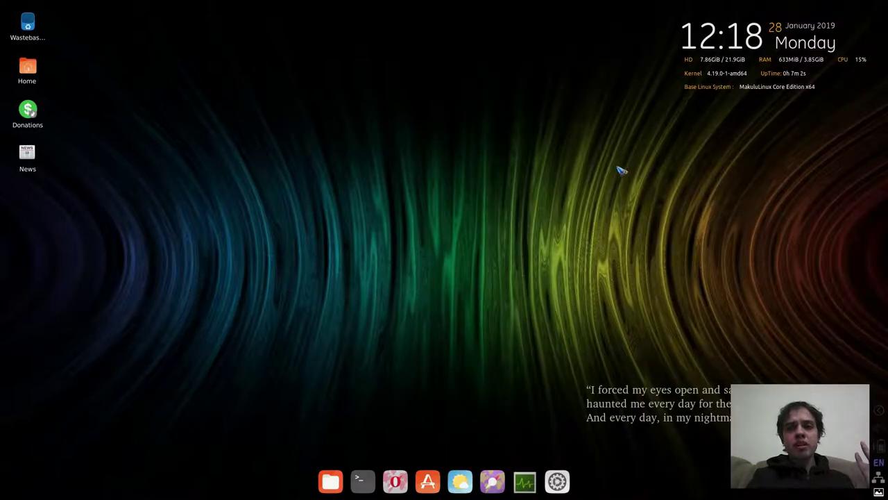
{"action": "right_click", "coordinate": [448, 167]}
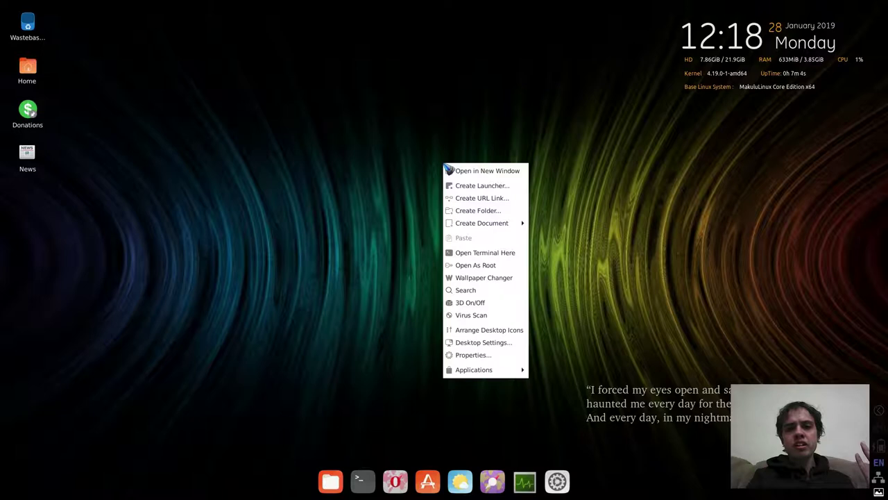
{"action": "left_click", "coordinate": [462, 280]}
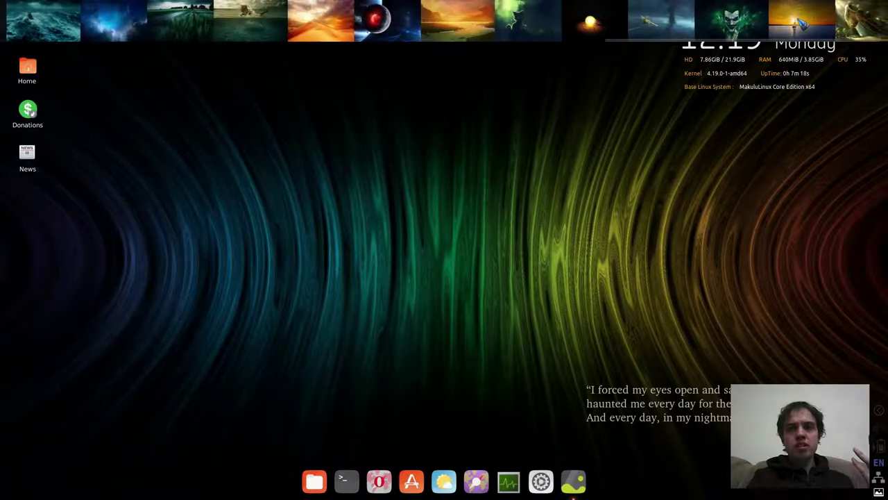
{"action": "left_click", "coordinate": [800, 22]}
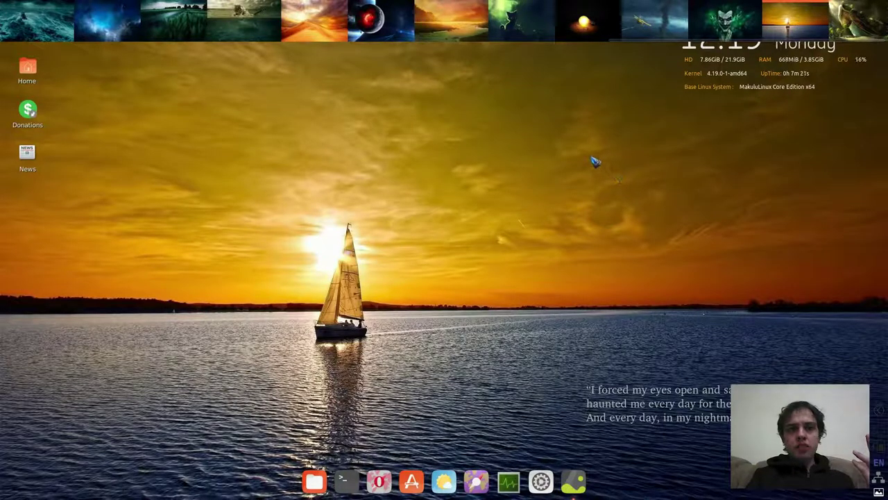
{"action": "right_click", "coordinate": [581, 479]}
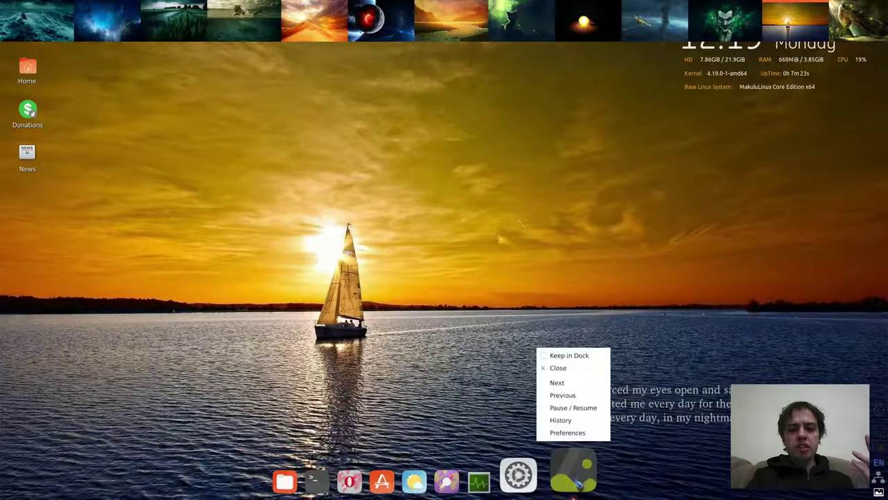
{"action": "left_click", "coordinate": [559, 368]}
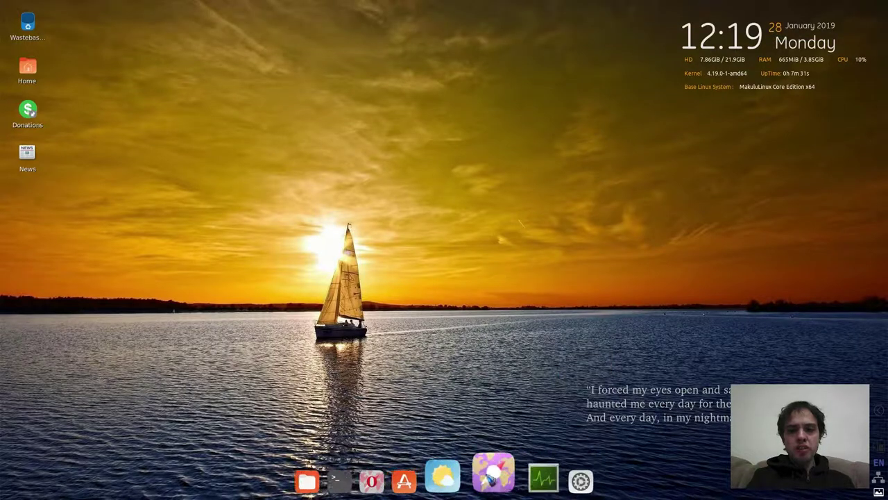
Enable the Web Applets panel from the dock, answering Yes to the confirmation
{"action": "left_click", "coordinate": [498, 473]}
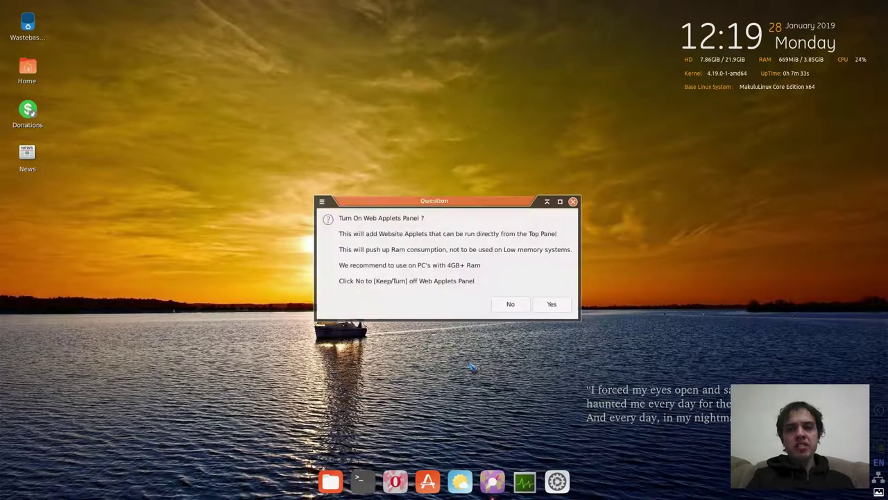
{"action": "left_click", "coordinate": [552, 305]}
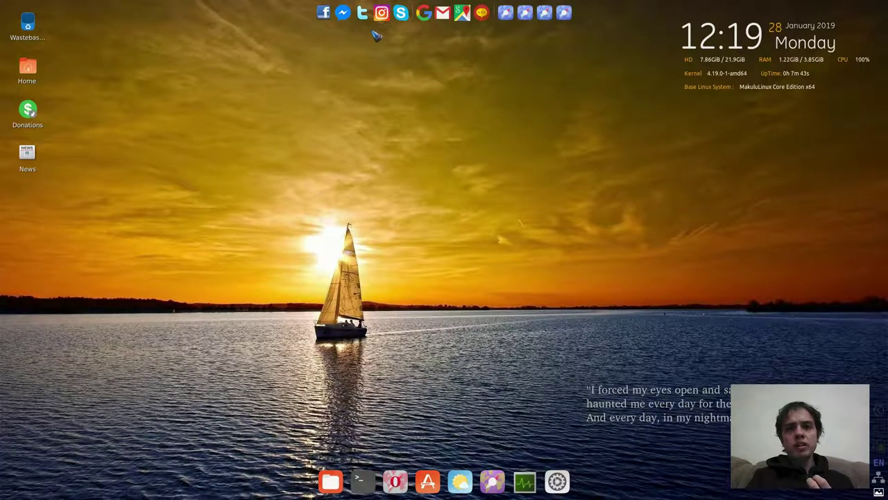
Choose MegaStorage from the Web Applets bookmark grid to load MEGA's homepage
{"action": "left_click", "coordinate": [507, 16]}
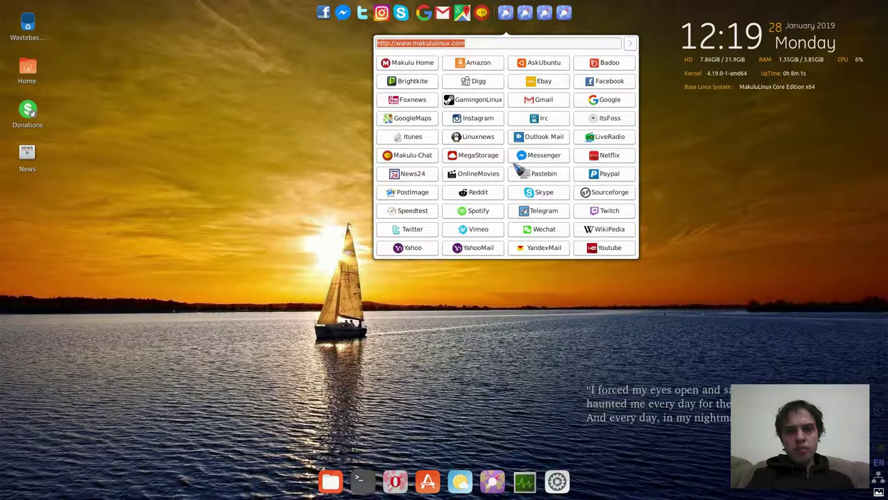
{"action": "left_click", "coordinate": [490, 157]}
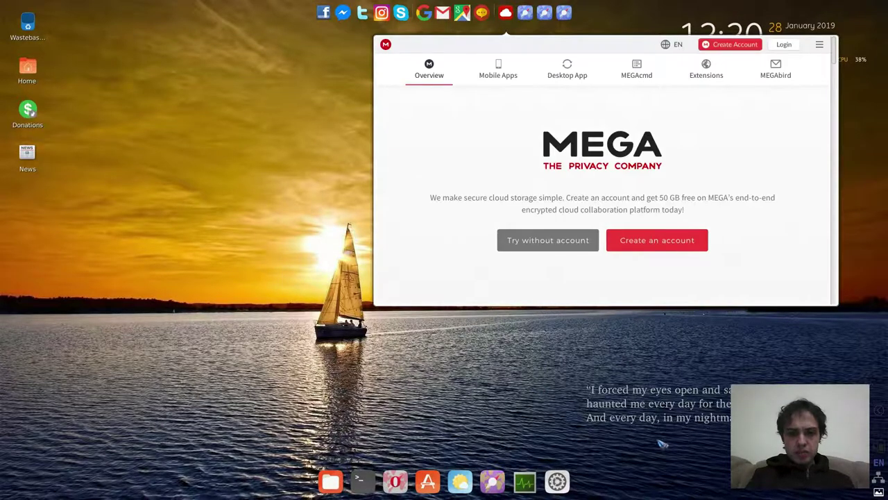
Answer No to the desktop menu's 3D On/Off prompt, then hide the MEGA window
{"action": "right_click", "coordinate": [266, 161]}
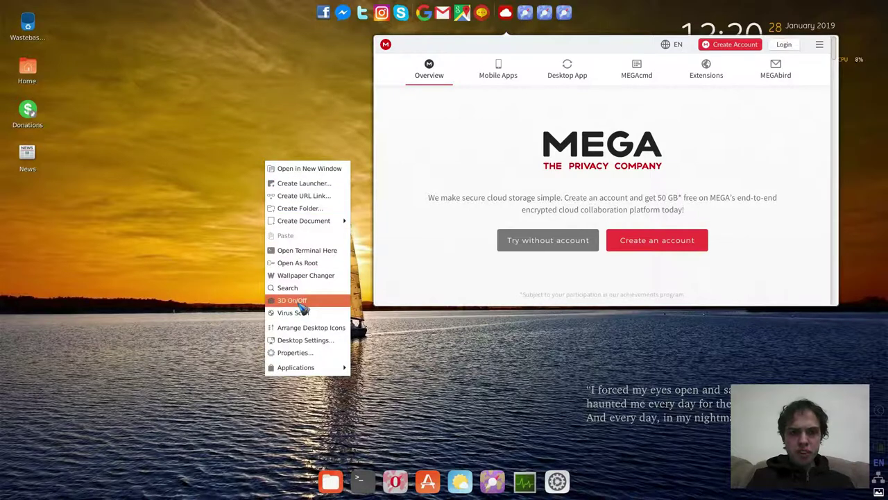
{"action": "left_click", "coordinate": [299, 301]}
{"action": "left_click", "coordinate": [539, 294]}
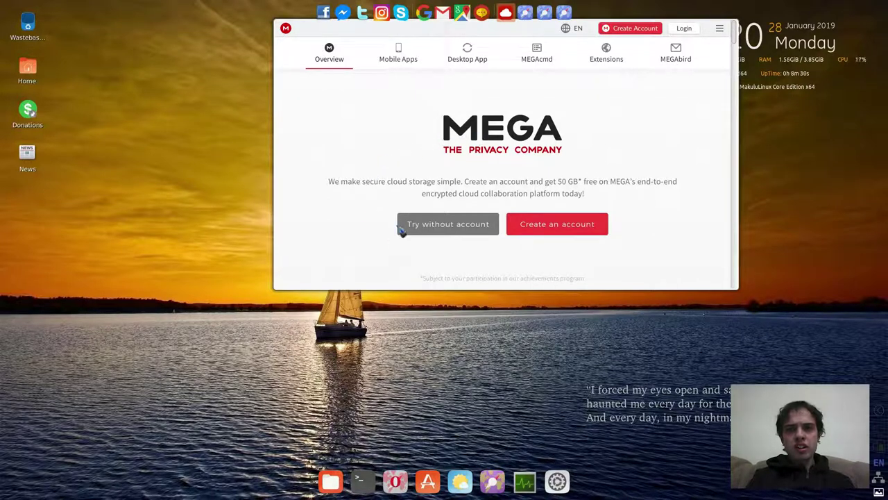
{"action": "left_click", "coordinate": [505, 14]}
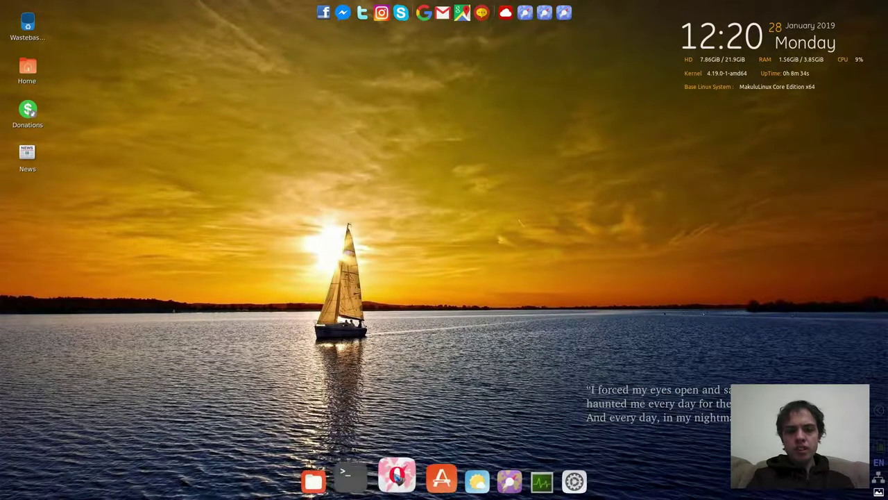
Launch Terminal, drag its window to the screen centre, then minimize it
{"action": "left_click", "coordinate": [351, 477]}
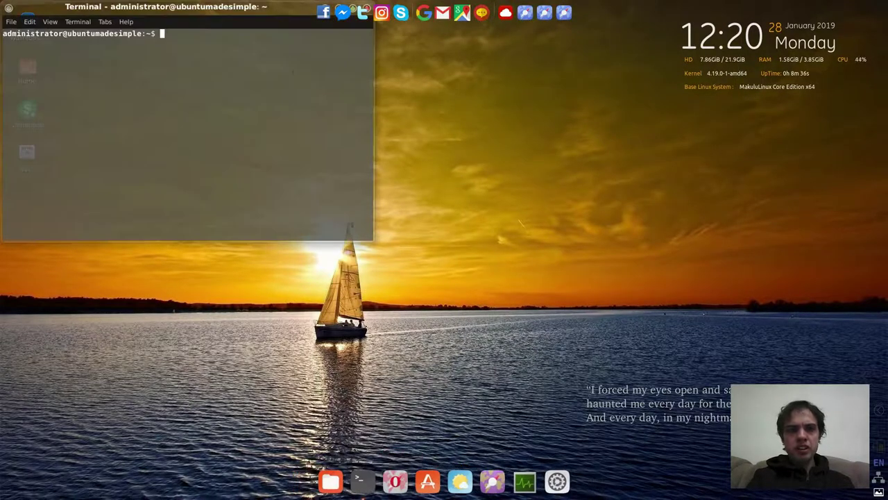
{"action": "left_click_drag", "start_coordinate": [205, 9], "coordinate": [462, 87]}
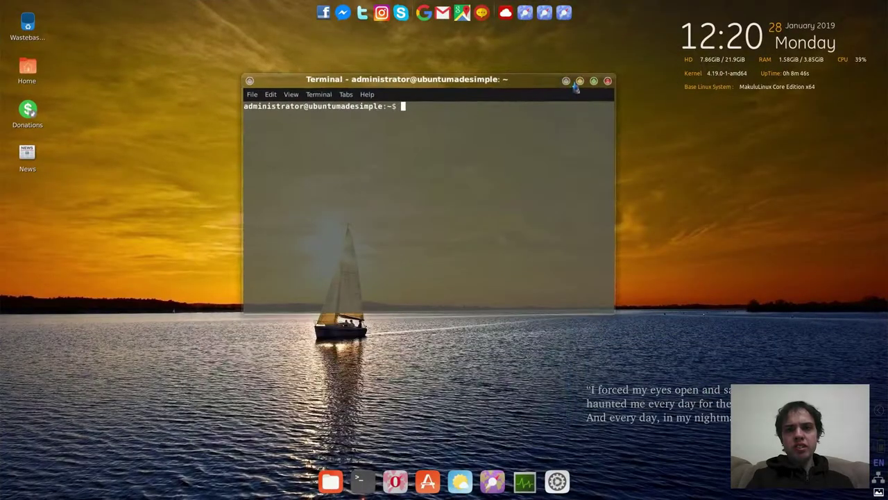
{"action": "left_click", "coordinate": [580, 81]}
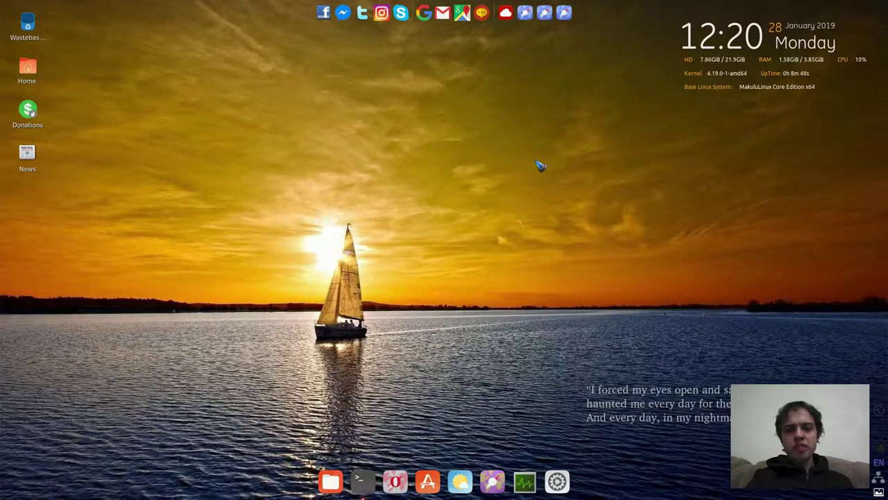
Switch 3D effects off from the desktop menu and restore the Terminal window from the dock
{"action": "right_click", "coordinate": [480, 170]}
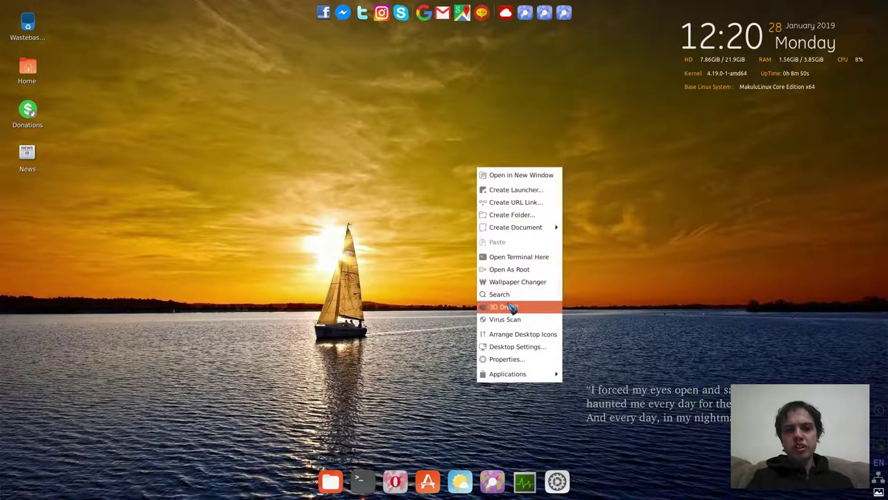
{"action": "left_click", "coordinate": [510, 307]}
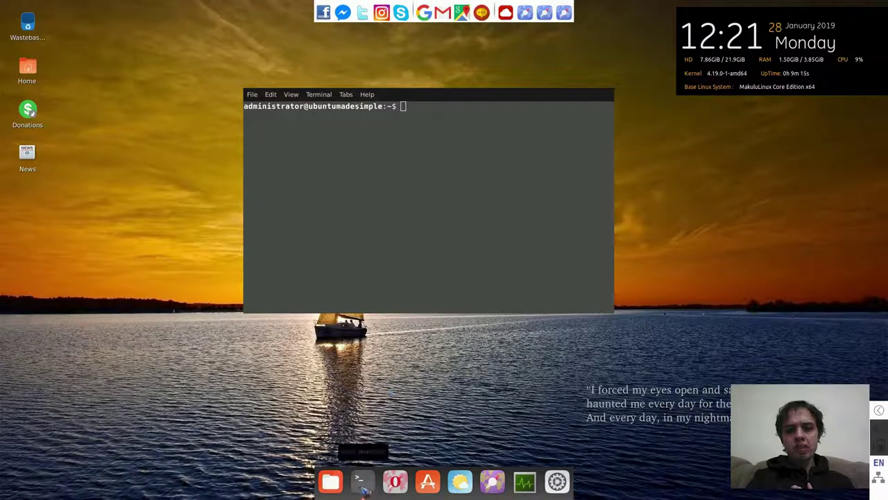
{"action": "right_click", "coordinate": [363, 487]}
{"action": "left_click", "coordinate": [361, 464]}
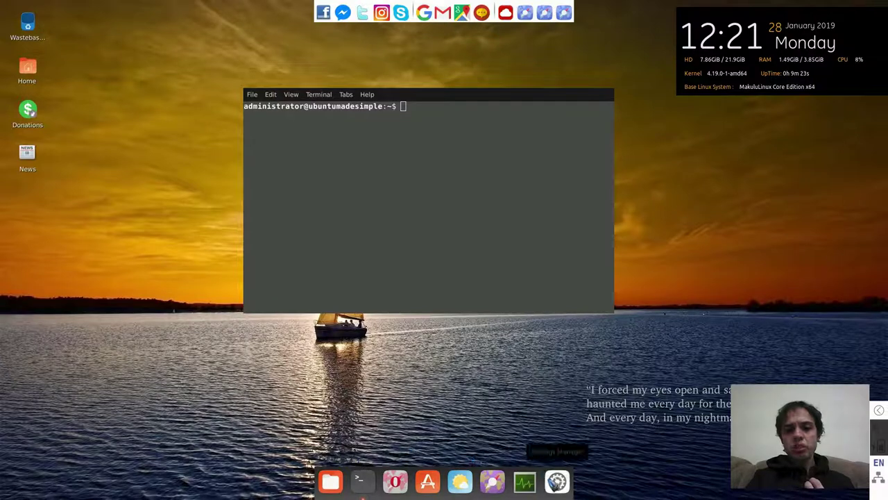
Launch the Settings Manager from the dock, then open the home folder with Documents, Downloads and Pictures
{"action": "left_click", "coordinate": [557, 480]}
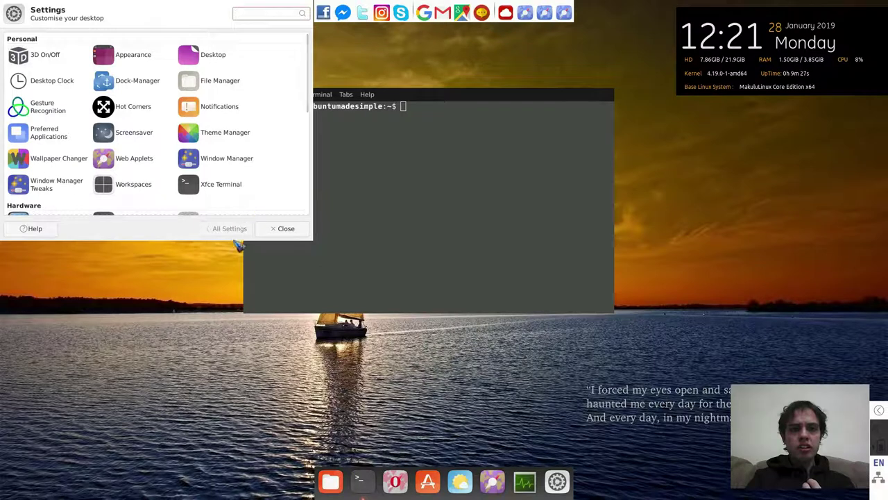
{"action": "left_click", "coordinate": [251, 249]}
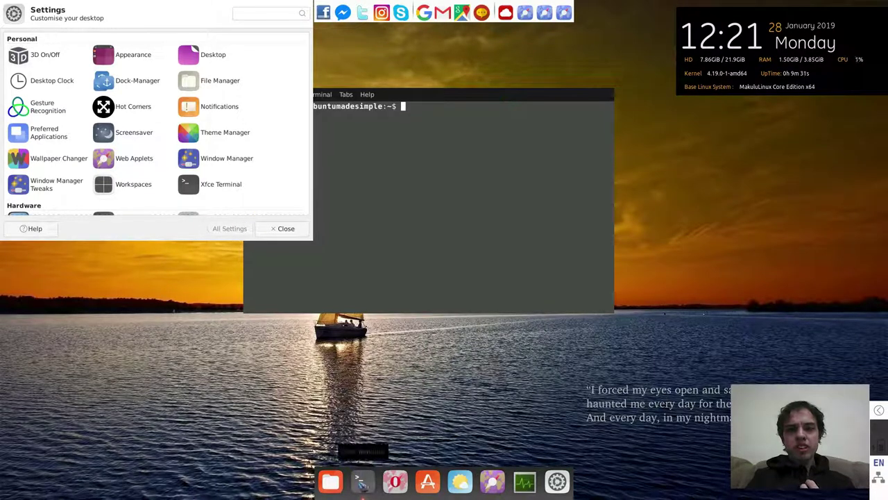
{"action": "right_click", "coordinate": [362, 475]}
{"action": "left_click", "coordinate": [362, 475]}
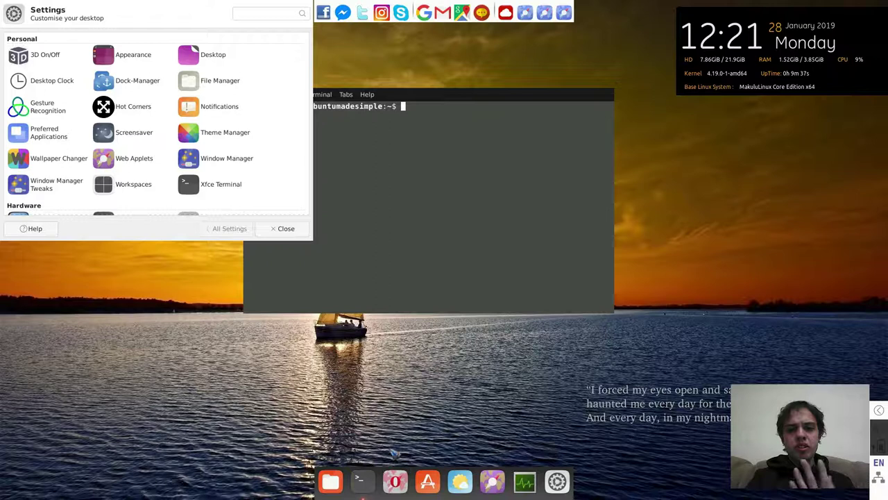
{"action": "left_click", "coordinate": [285, 229]}
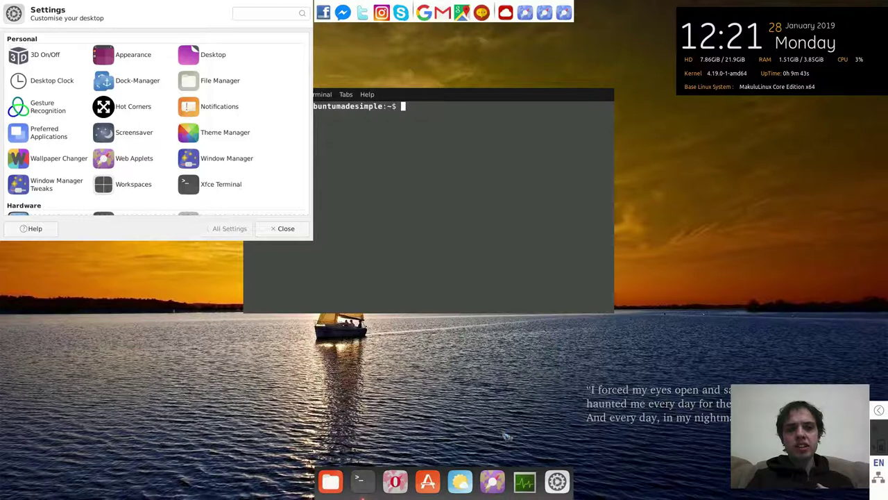
{"action": "left_click", "coordinate": [330, 481]}
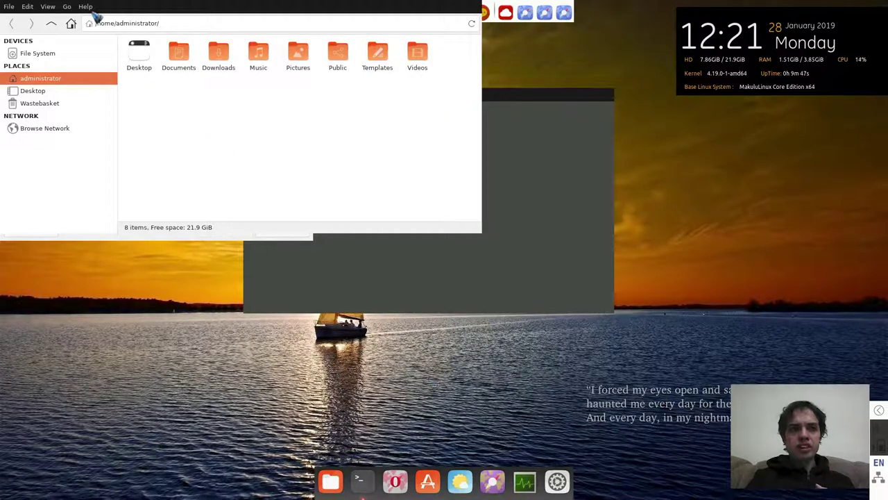
Check Thunar's version under Help > About, then close the file manager with File > Close Tab
{"action": "left_click", "coordinate": [87, 7]}
{"action": "left_click", "coordinate": [91, 34]}
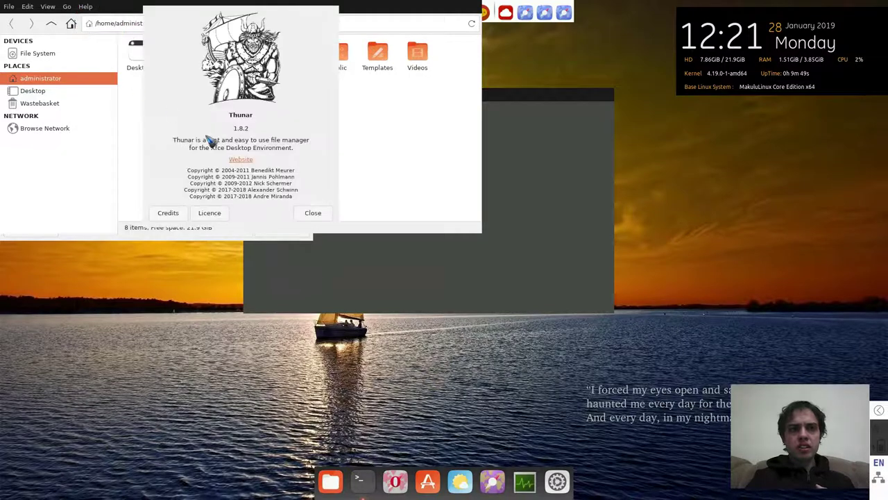
{"action": "left_click", "coordinate": [312, 213]}
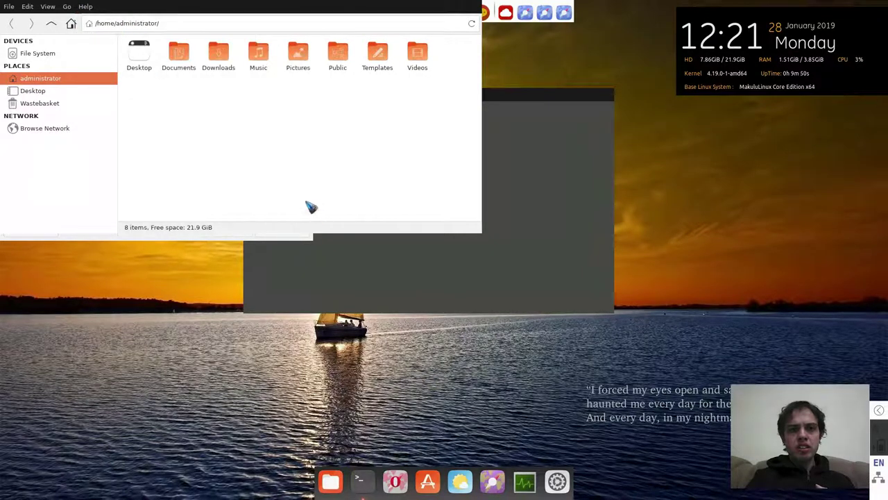
{"action": "left_click", "coordinate": [9, 6]}
{"action": "left_click", "coordinate": [30, 195]}
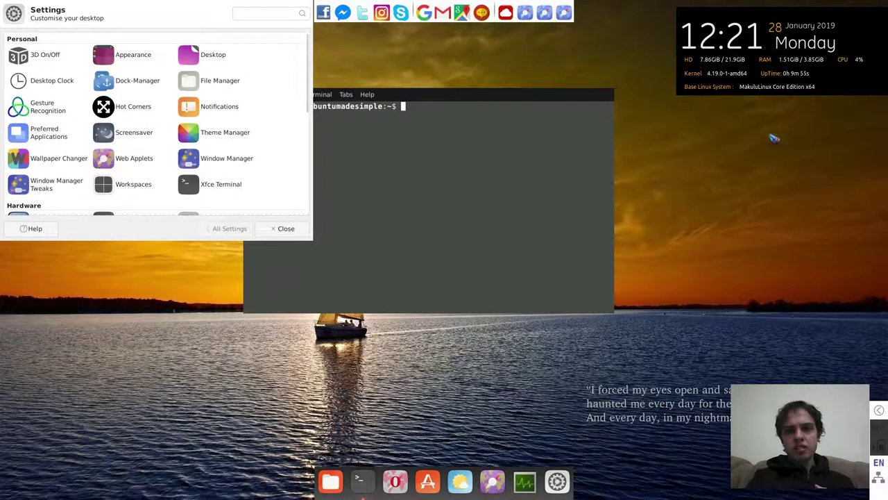
Turn the desktop 3D effects back on, then close the docked Settings panel
{"action": "right_click", "coordinate": [682, 197]}
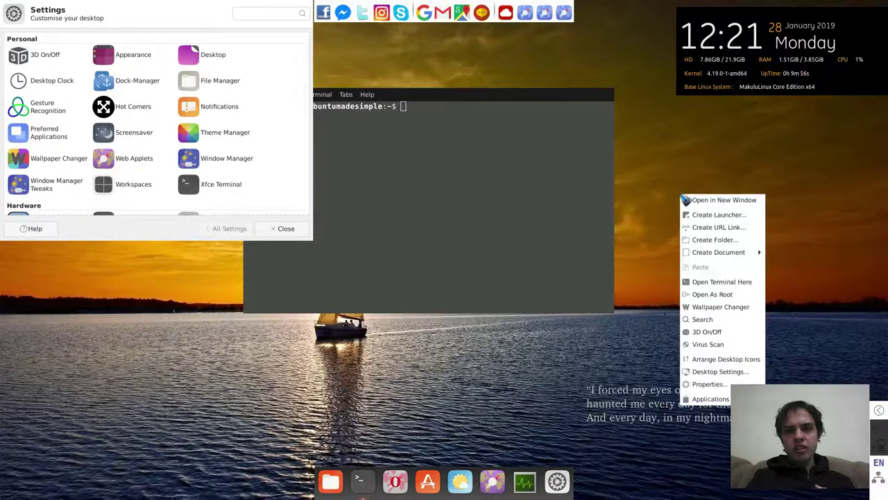
{"action": "left_click", "coordinate": [714, 345]}
{"action": "left_click", "coordinate": [538, 283]}
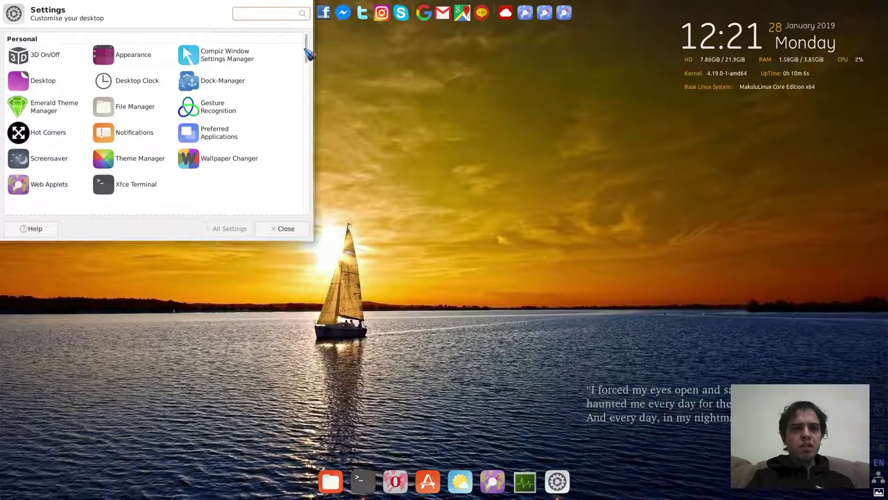
{"action": "mouse_move", "coordinate": [309, 53]}
{"action": "left_mouse_down"}
{"action": "mouse_move", "coordinate": [301, 202]}
{"action": "mouse_move", "coordinate": [294, 200]}
{"action": "mouse_move", "coordinate": [299, 53]}
{"action": "left_mouse_up"}
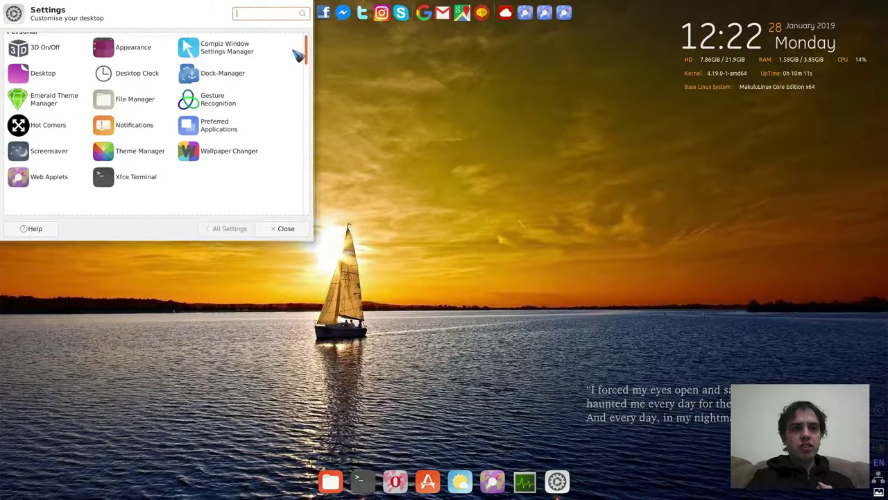
{"action": "left_click", "coordinate": [275, 235]}
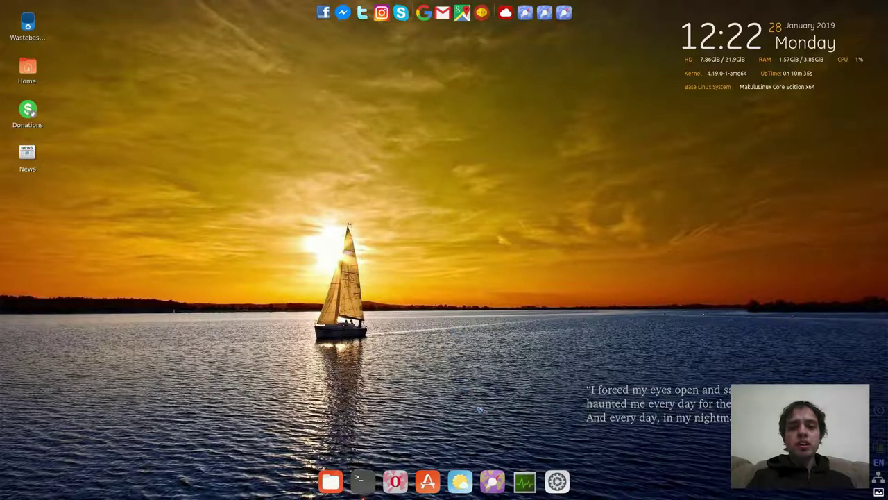
Reopen Settings, drag it to show the wobbly effect, scroll the list, and launch Theme Manager
{"action": "left_click", "coordinate": [558, 472]}
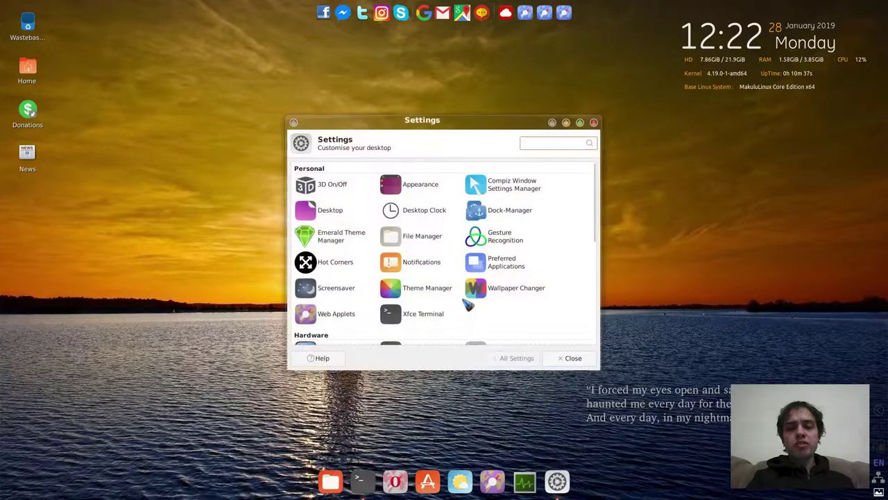
{"action": "left_click_drag", "start_coordinate": [505, 130], "coordinate": [451, 159]}
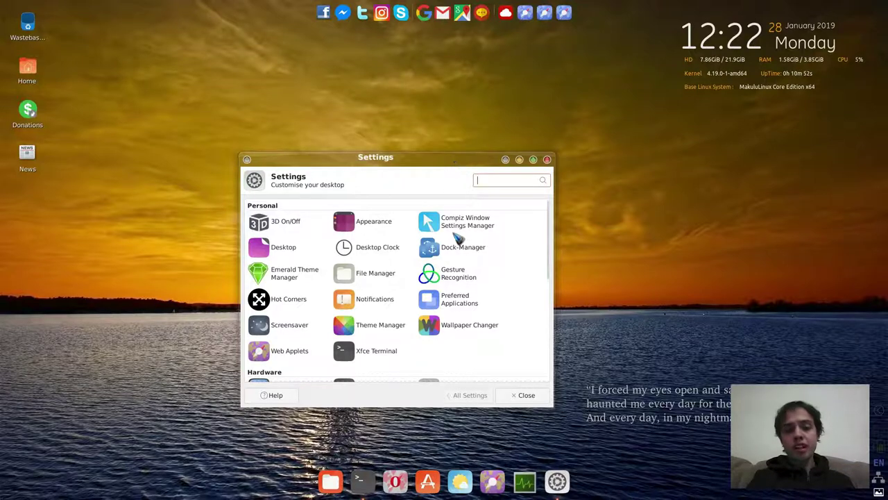
{"action": "scroll", "coordinate": [455, 235], "scroll_direction": "down", "scroll_amount": 8}
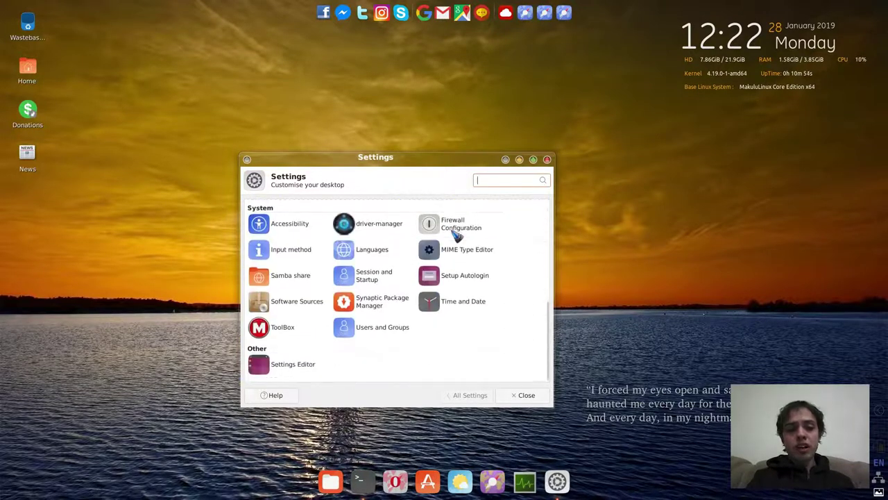
{"action": "scroll", "coordinate": [455, 235], "scroll_direction": "up", "scroll_amount": 8}
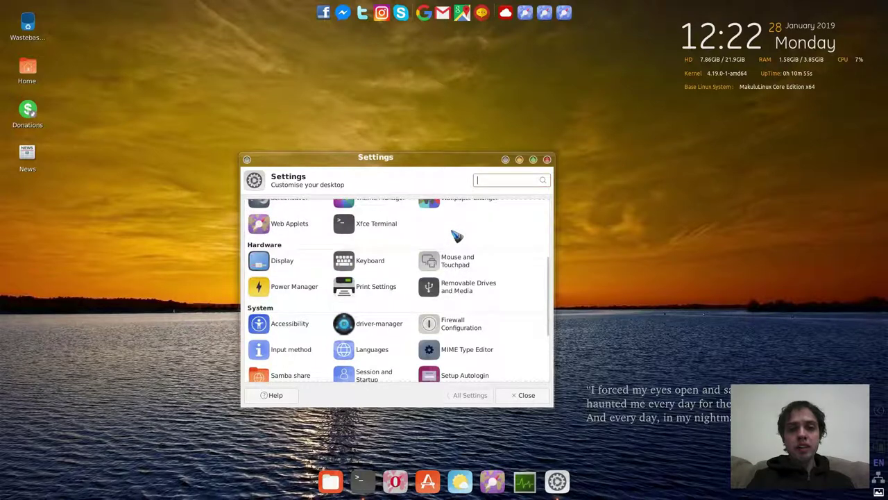
{"action": "scroll", "coordinate": [455, 235], "scroll_direction": "up", "scroll_amount": 1}
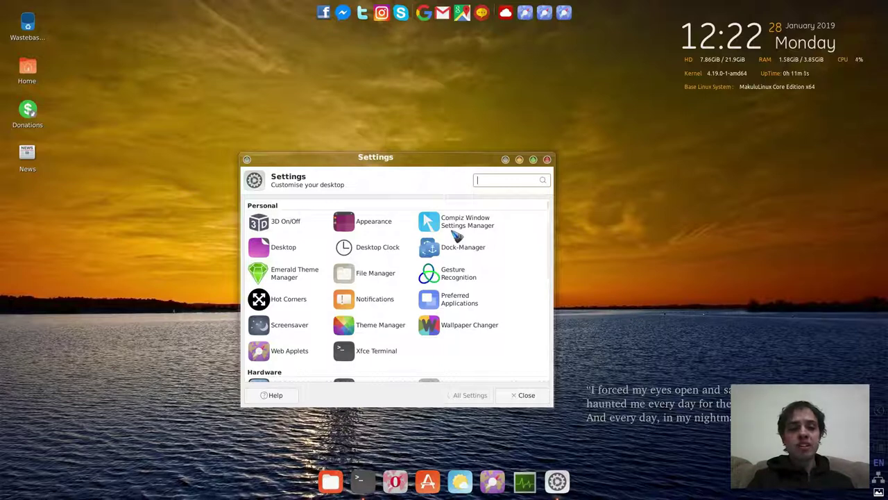
{"action": "left_click", "coordinate": [366, 326]}
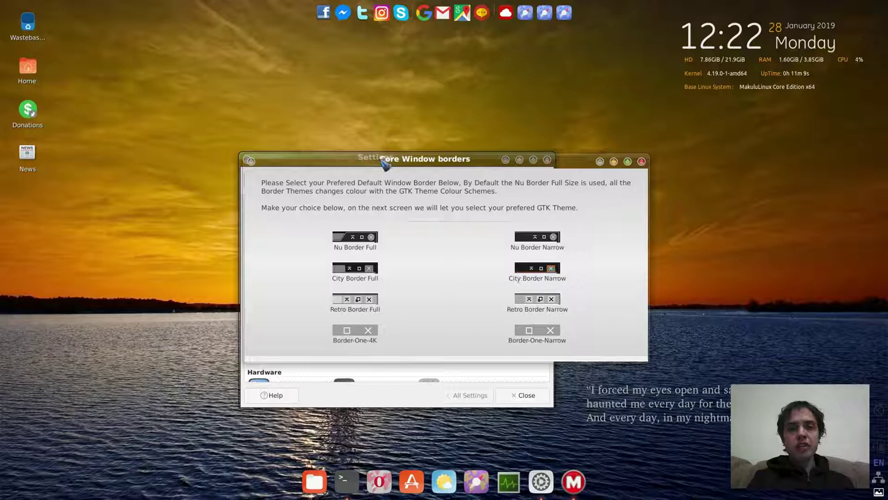
Close the Core Window borders chooser and scroll Settings down toward the System section
{"action": "left_click", "coordinate": [642, 162]}
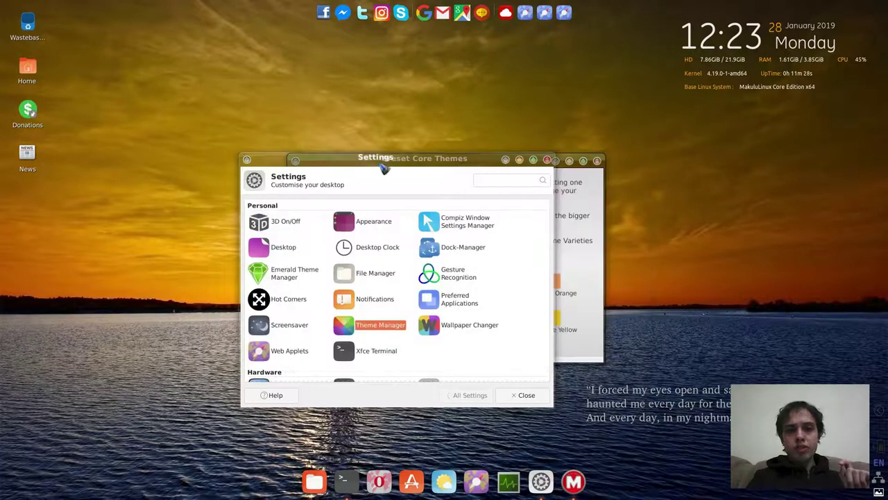
{"action": "scroll", "coordinate": [390, 243], "scroll_direction": "down", "scroll_amount": 3}
{"action": "scroll", "coordinate": [390, 254], "scroll_direction": "down", "scroll_amount": 3}
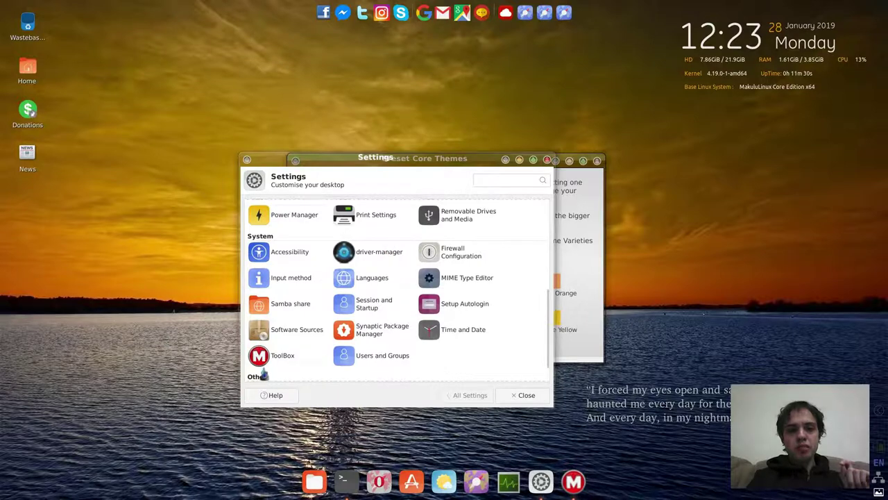
Open the Toolbox, launch Constructor, and follow Purchase Key to the paypal.me/makululinux page
{"action": "left_click", "coordinate": [277, 361]}
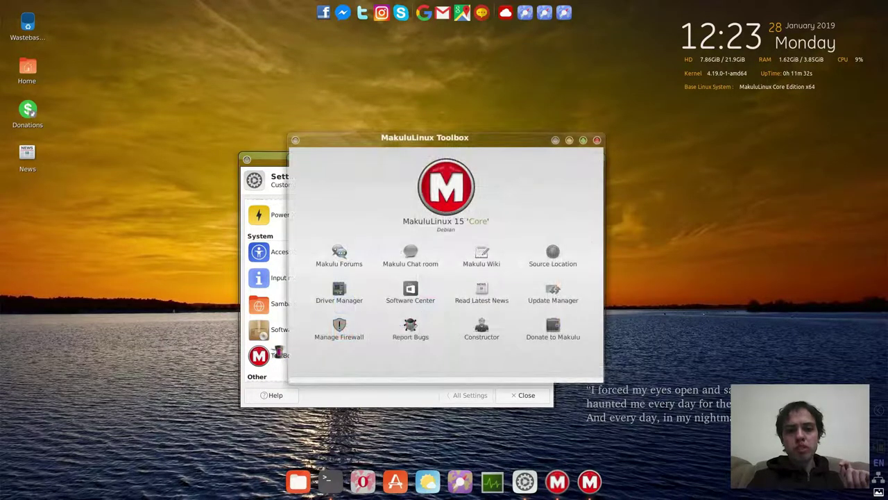
{"action": "left_click", "coordinate": [480, 335]}
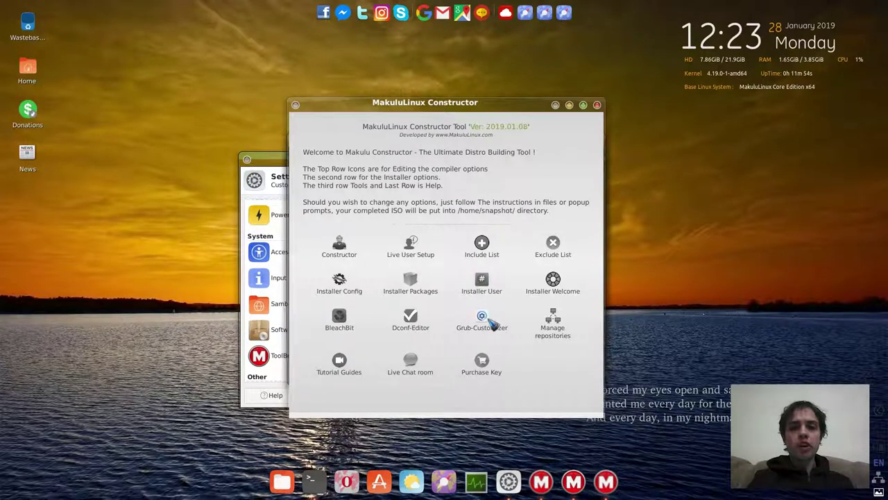
{"action": "left_click", "coordinate": [488, 361]}
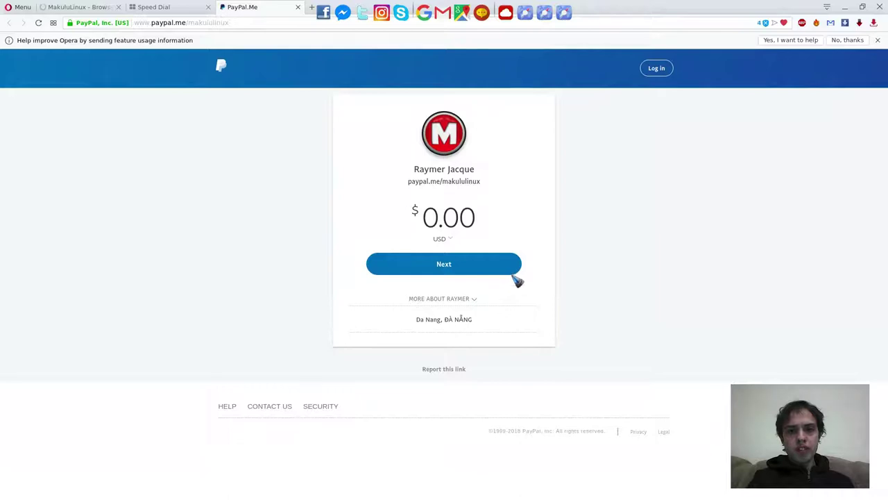
Switch to the SourceForge tab and close Opera, confirming closing all its tabs
{"action": "left_click", "coordinate": [75, 7]}
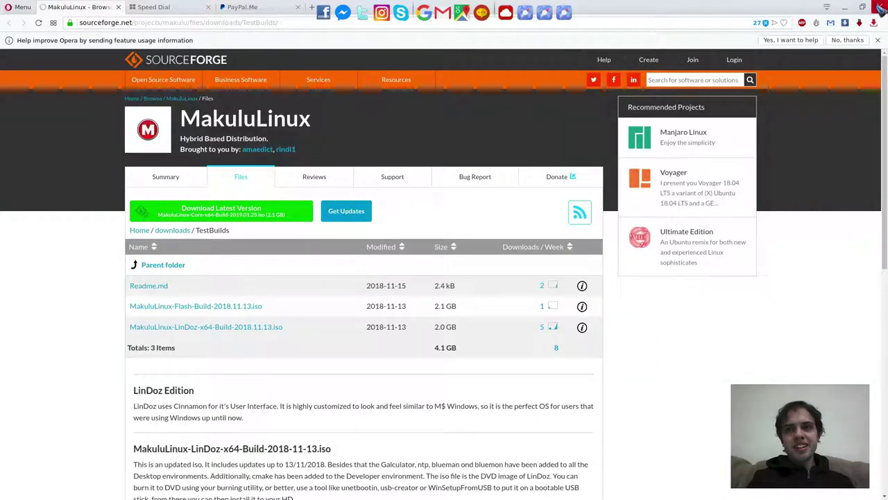
{"action": "left_click", "coordinate": [880, 6]}
{"action": "left_click", "coordinate": [491, 292]}
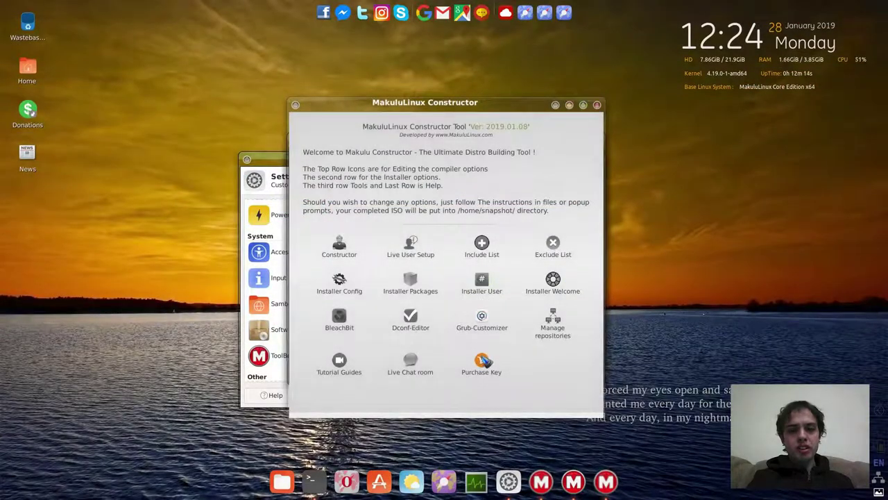
Reopen the purchase-key page from Constructor and close the Opera window again
{"action": "left_click", "coordinate": [483, 360]}
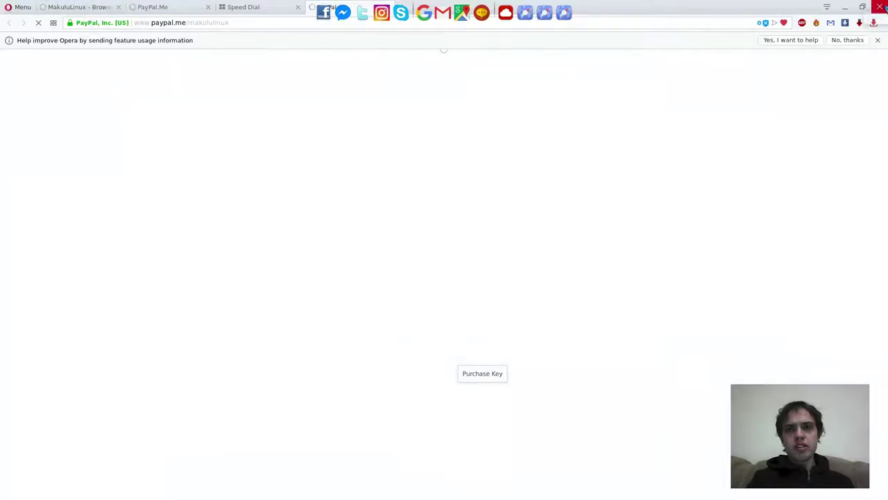
{"action": "left_click", "coordinate": [879, 6]}
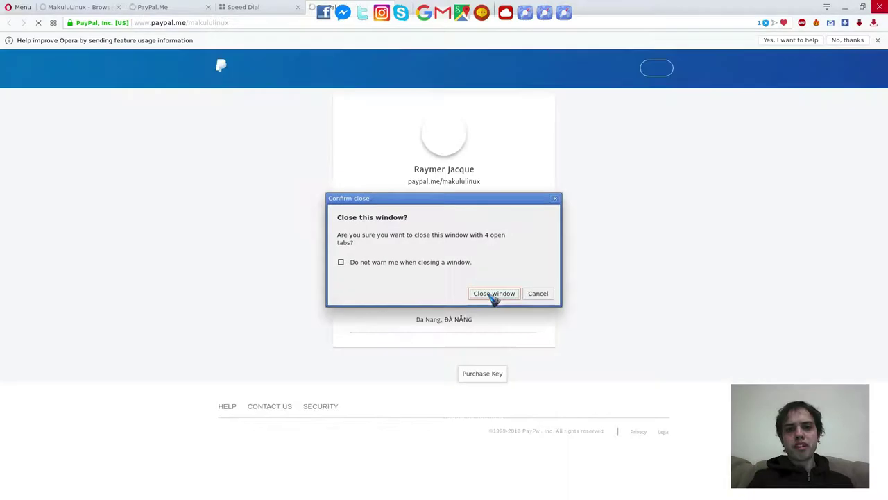
{"action": "left_click", "coordinate": [489, 295]}
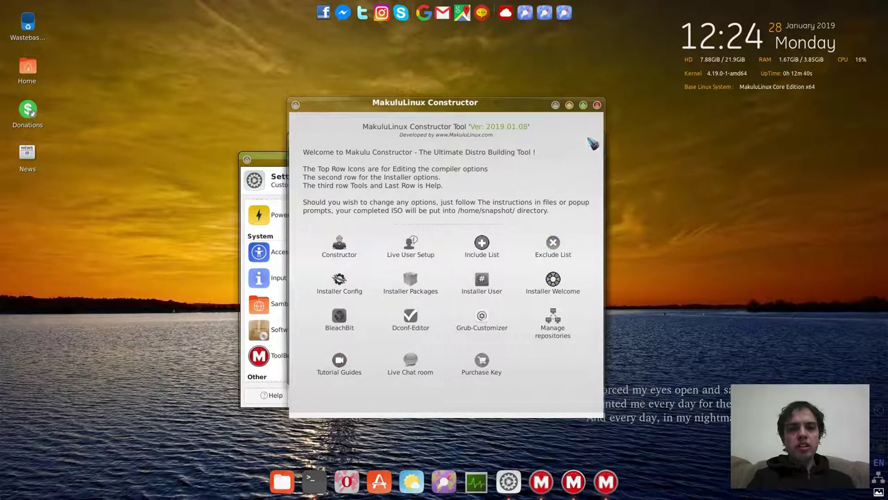
Close the Constructor, MakuluLinux Toolbox and Settings windows one after another
{"action": "left_click", "coordinate": [597, 105]}
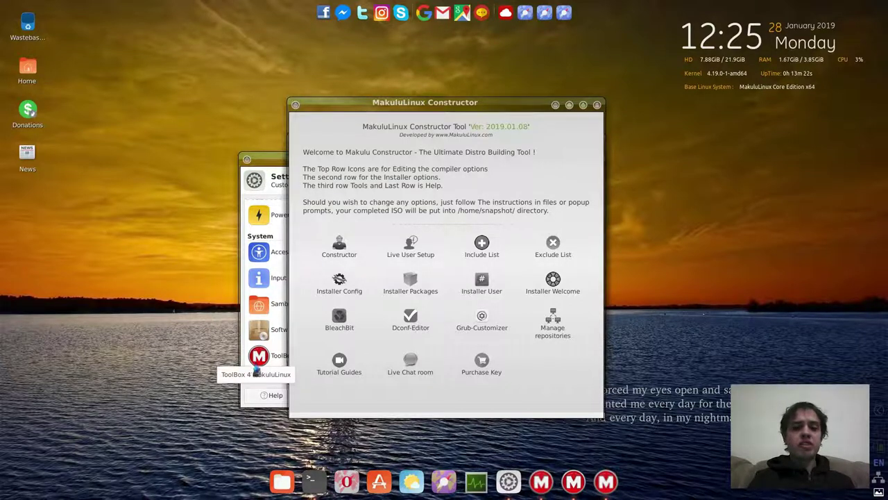
{"action": "left_click", "coordinate": [569, 105]}
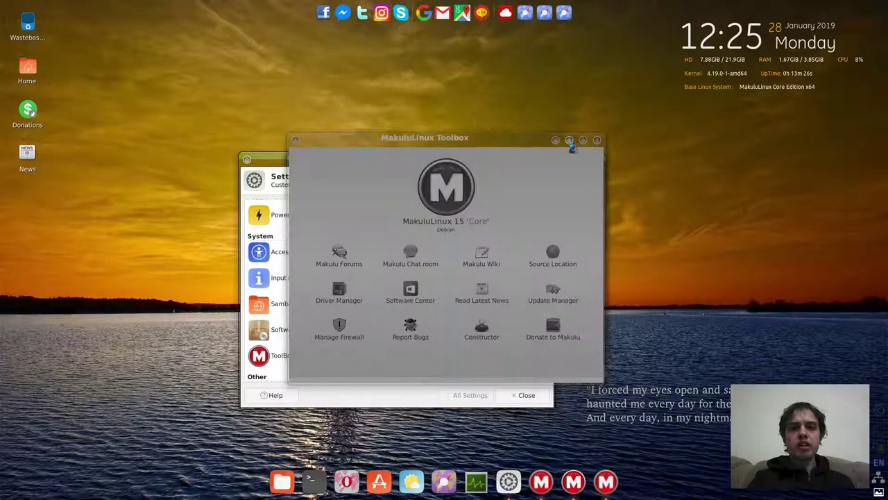
{"action": "left_click", "coordinate": [569, 140]}
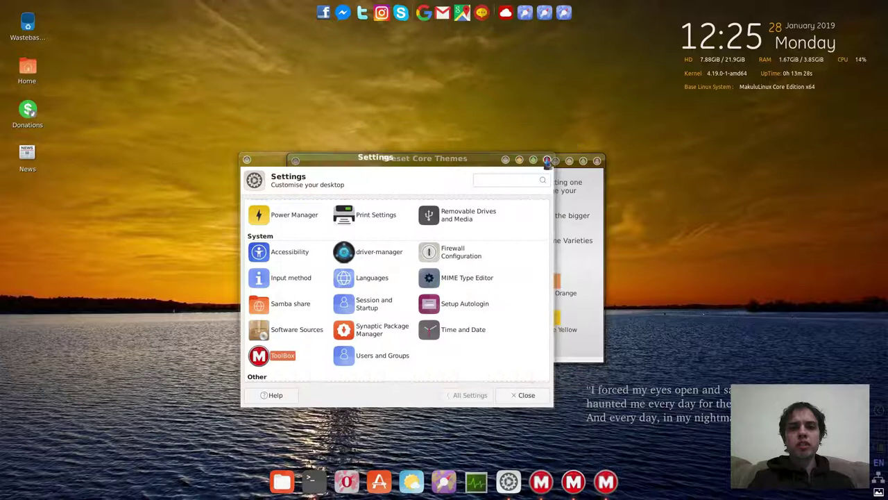
{"action": "left_click", "coordinate": [547, 160]}
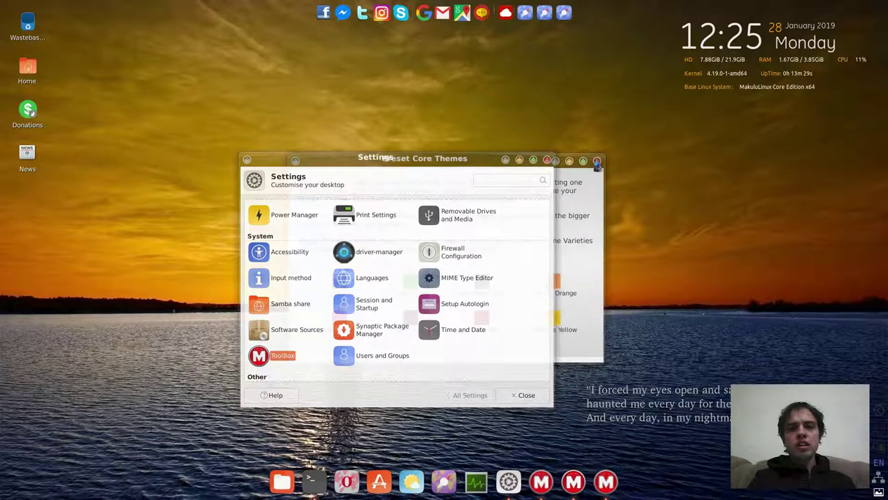